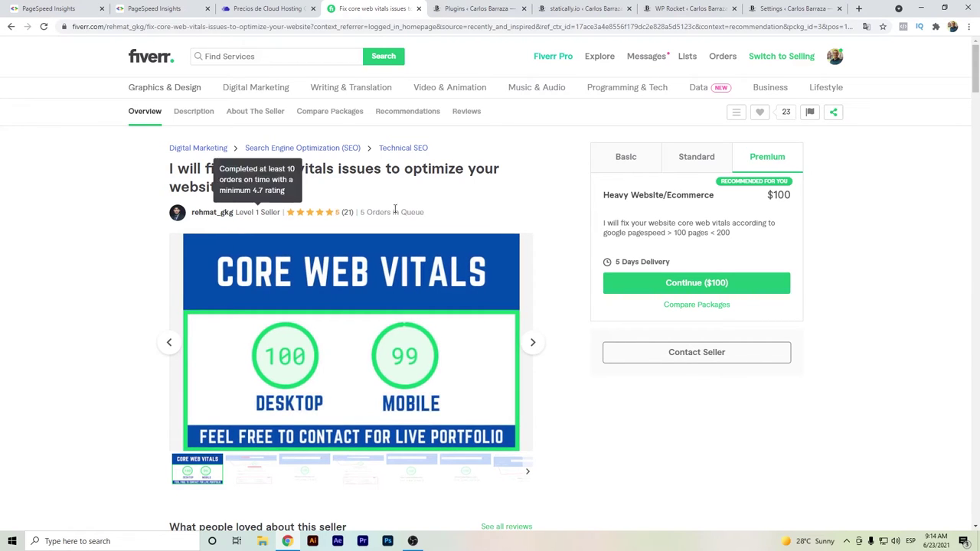
- Compare the Basic, Standard and Premium packages of the core web vitals gig
left_click(626, 161)
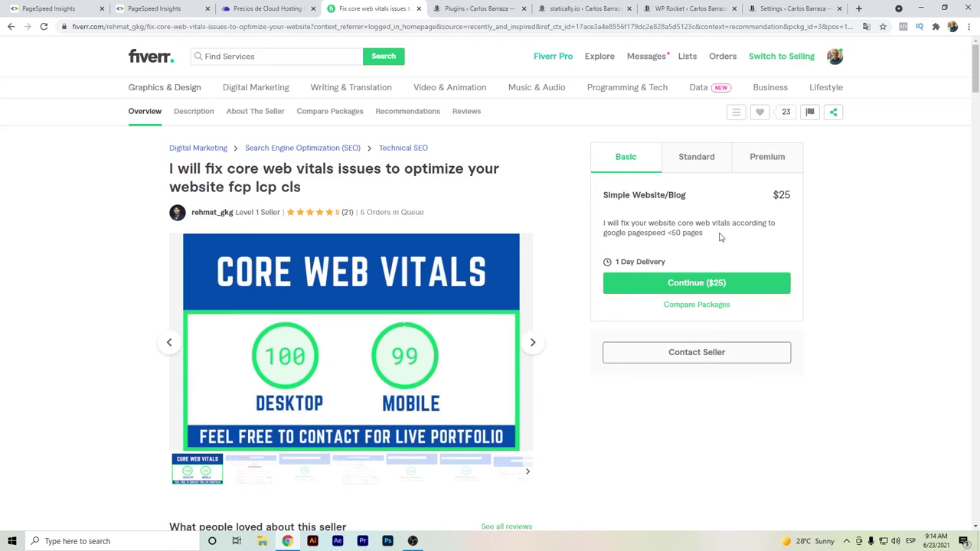
left_click(687, 161)
left_click(760, 164)
- Search Fiverr's services for "core web vitals"
left_click(270, 57)
type("core web ")
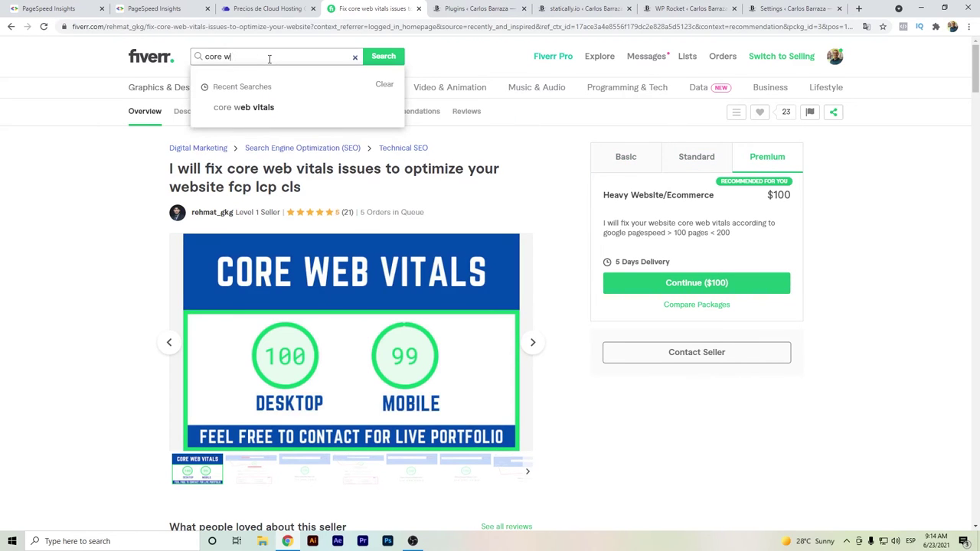
type("vitals")
key("Return")
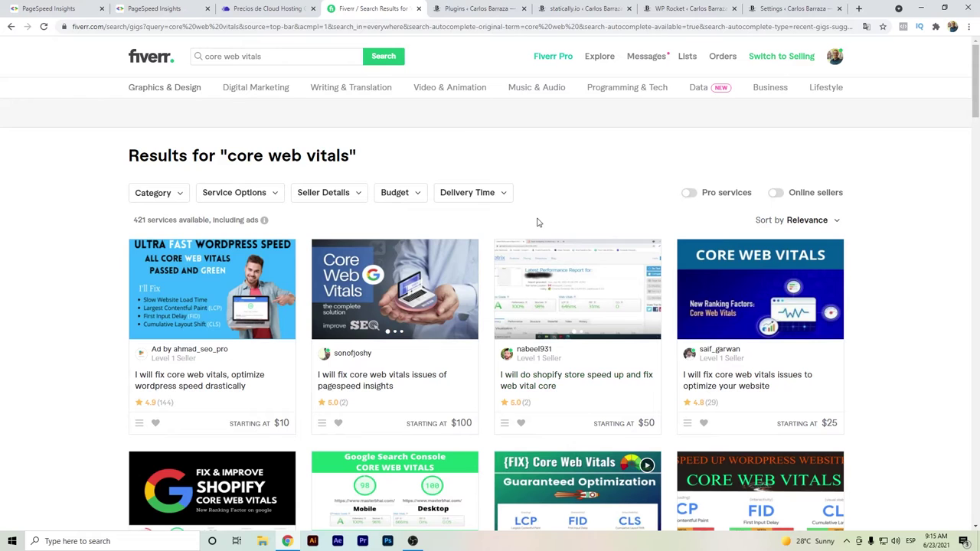
- Switch to the WordPress Plugins page and review the installed plugins from Asset CleanUp through the WPML add-ons
mouse_move(354, 92)
left_click(483, 11)
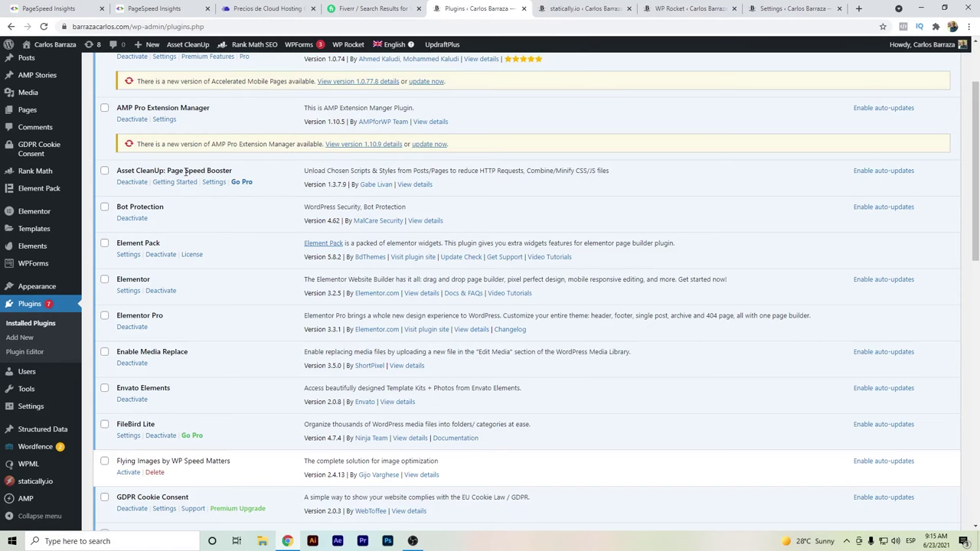
scroll(203, 284, "down", 2)
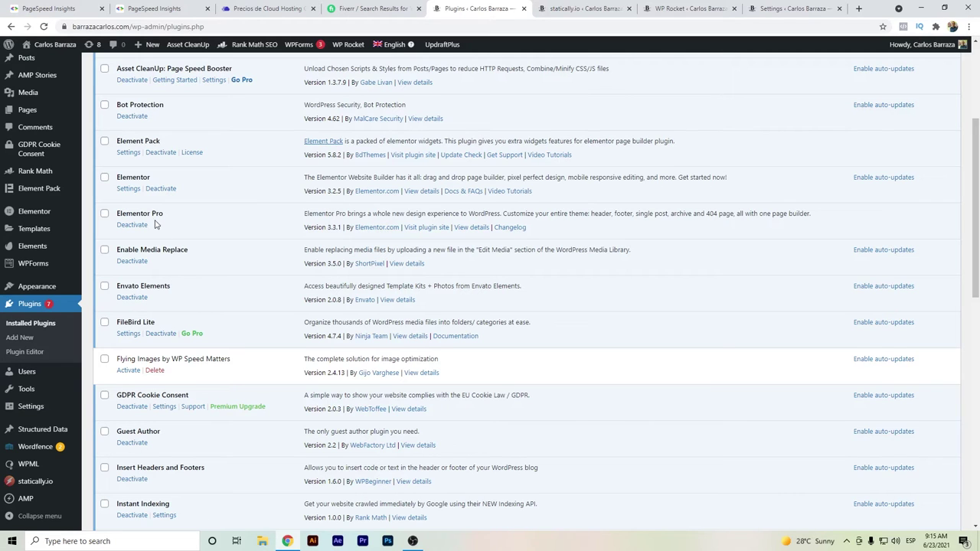
scroll(167, 215, "down", 2)
scroll(169, 198, "down", 1)
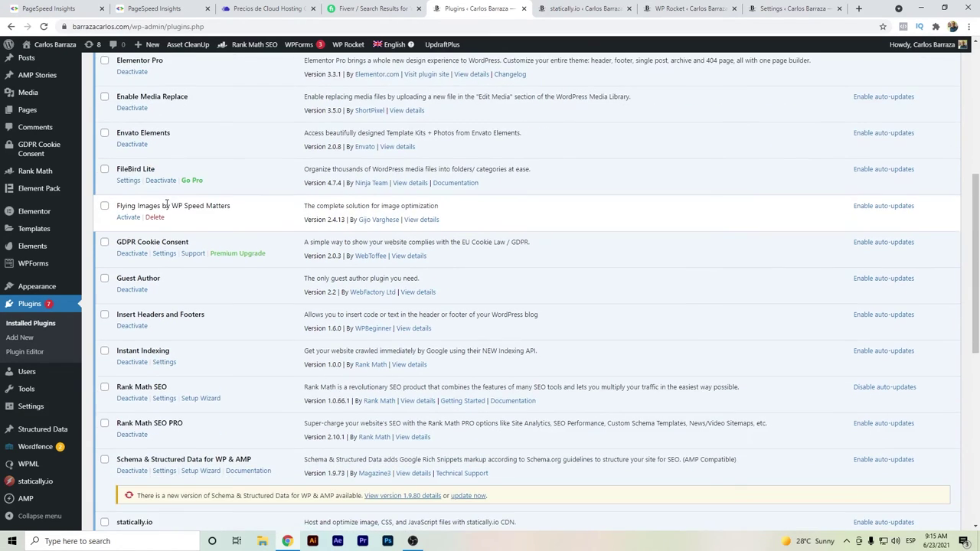
scroll(161, 216, "down", 2)
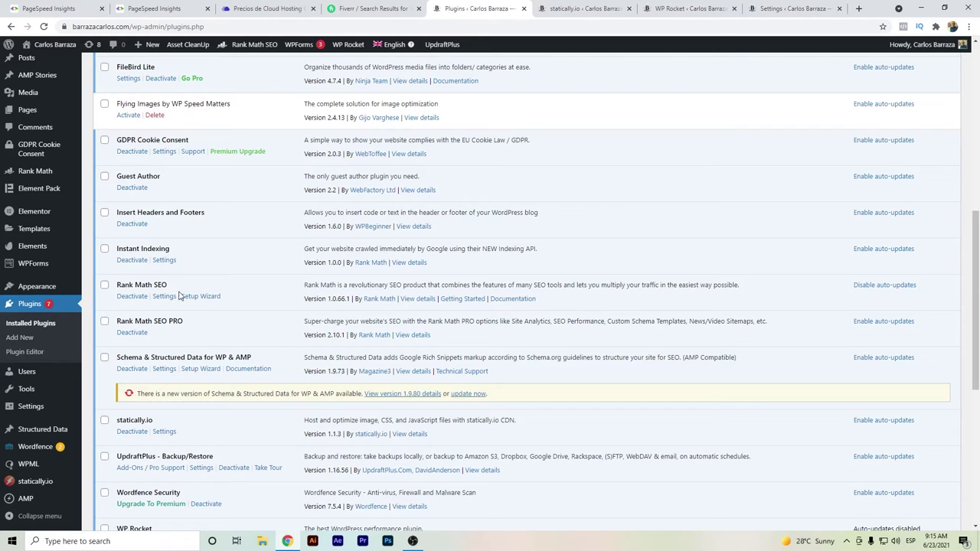
scroll(181, 296, "down", 1)
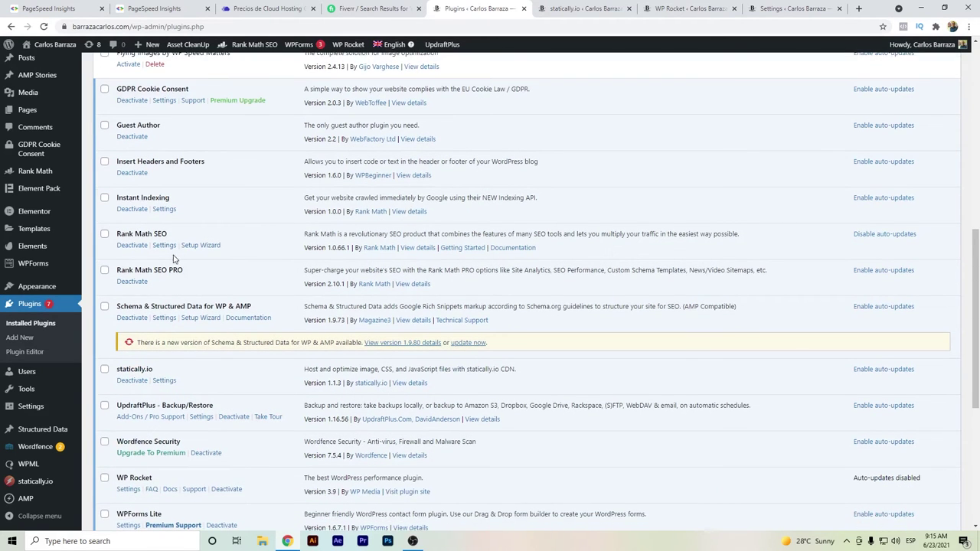
scroll(203, 196, "down", 5)
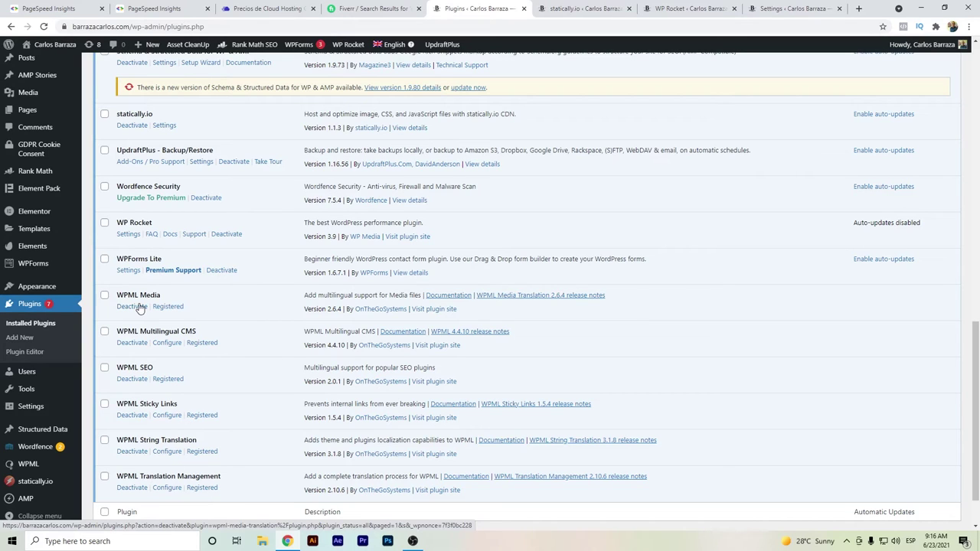
scroll(140, 306, "up", 1)
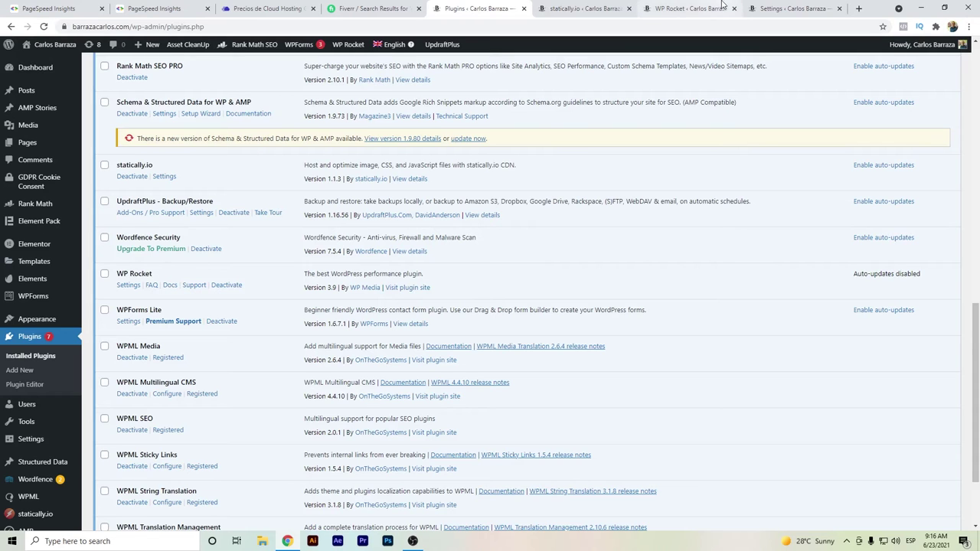
- Review the General, Speed and Extra settings of the statically.io plugin
left_click(587, 9)
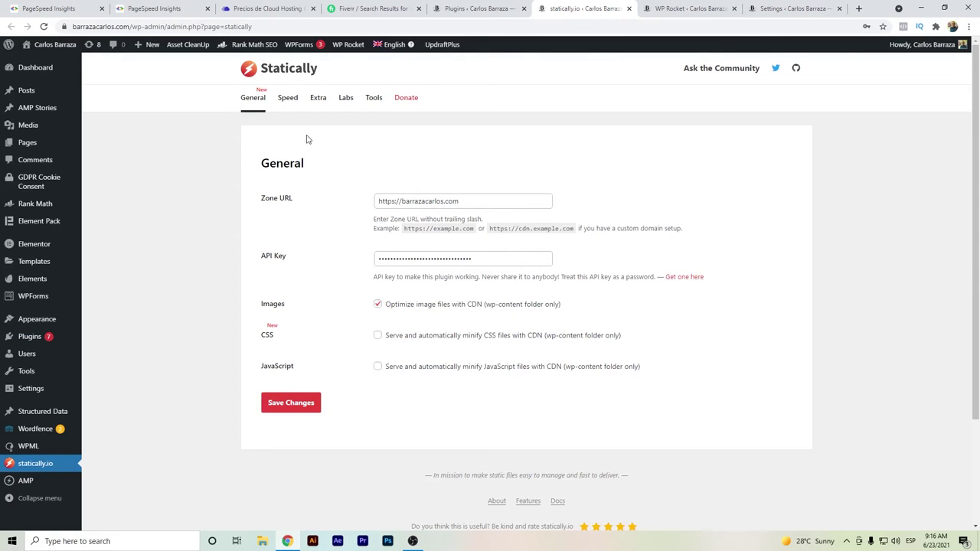
left_click(289, 98)
left_click(255, 98)
left_click(290, 105)
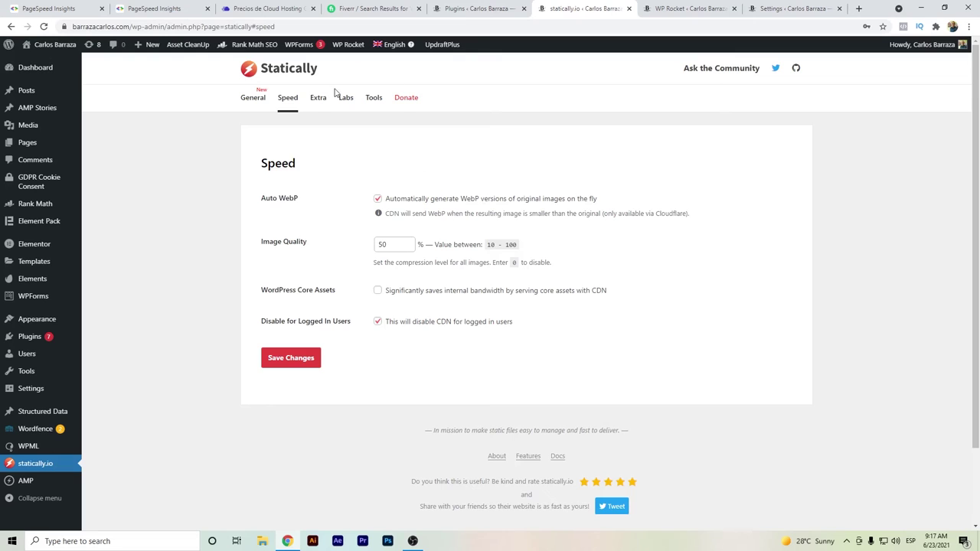
left_click(314, 103)
scroll(356, 150, "down", 1)
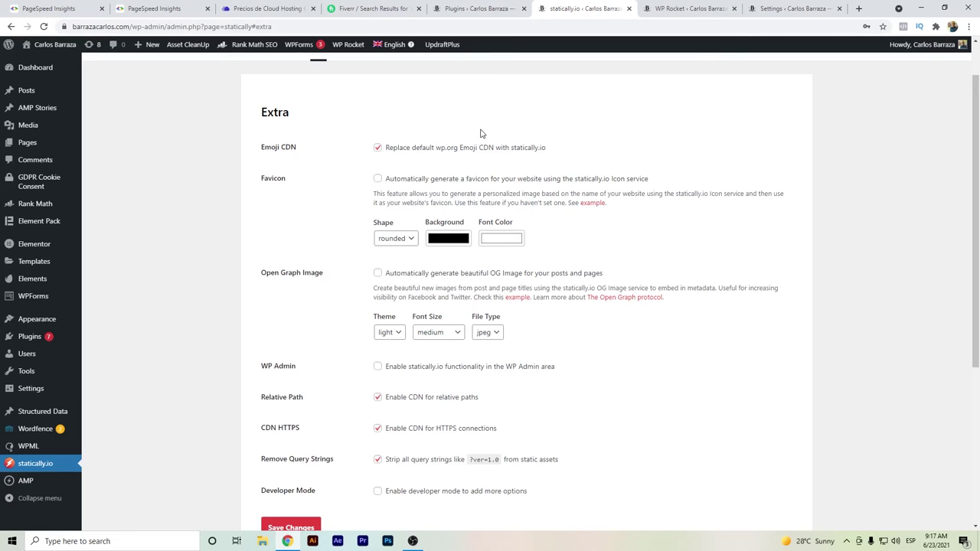
- Examine WP Rocket's Cache, File Optimization and Media settings, including the CSS and JavaScript options
left_click(684, 9)
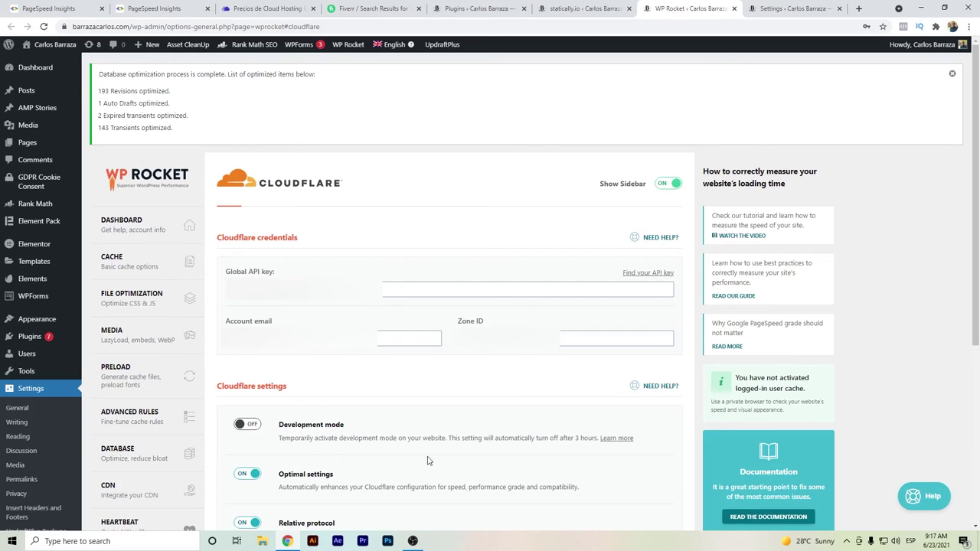
left_click(155, 263)
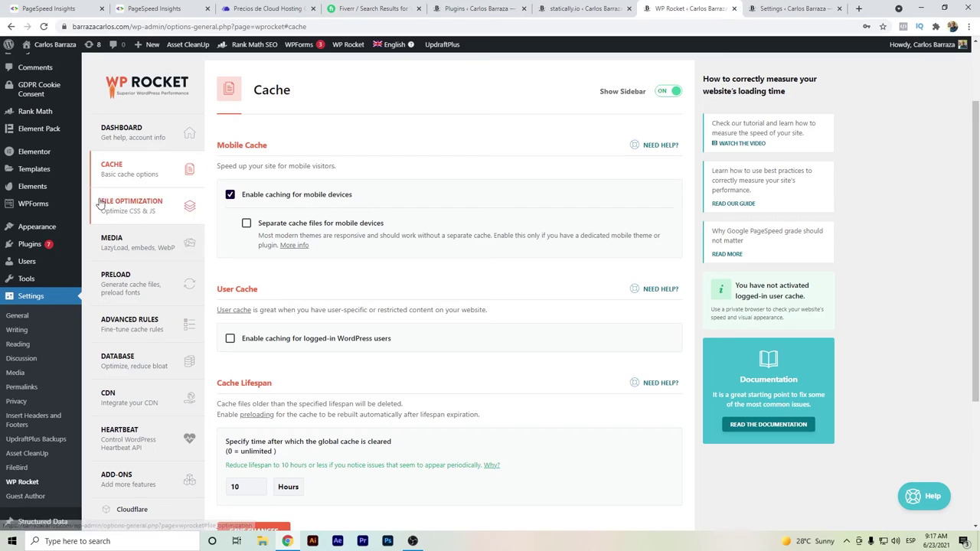
left_click(150, 209)
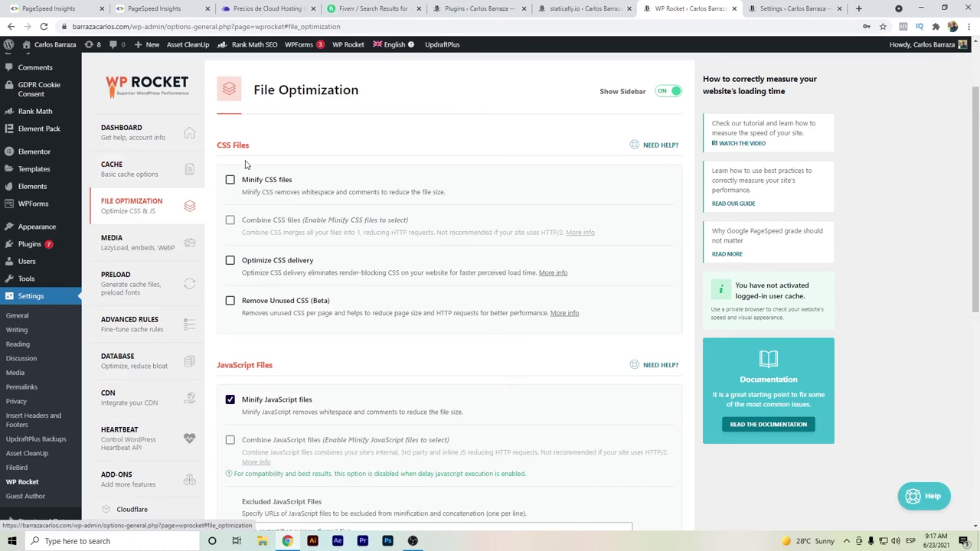
scroll(244, 230, "down", 2)
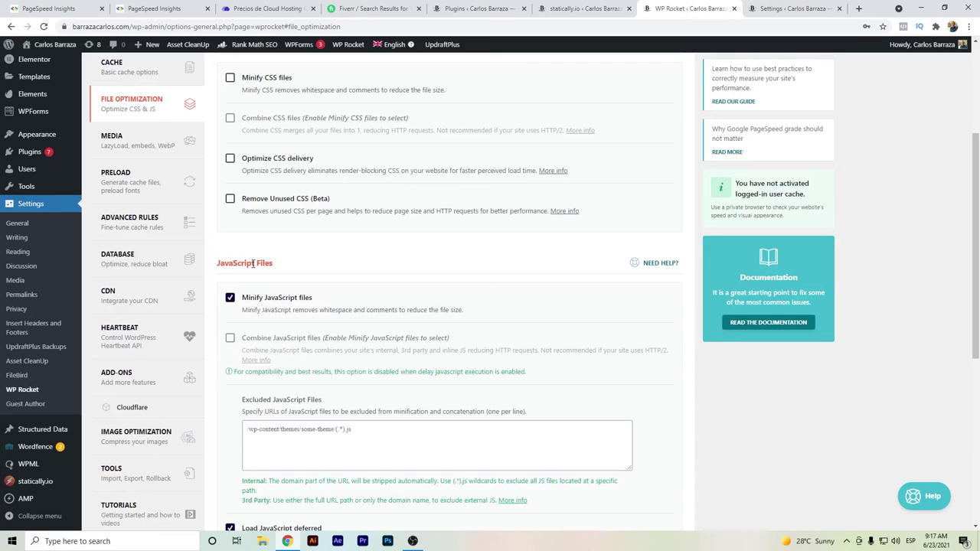
scroll(253, 264, "down", 1)
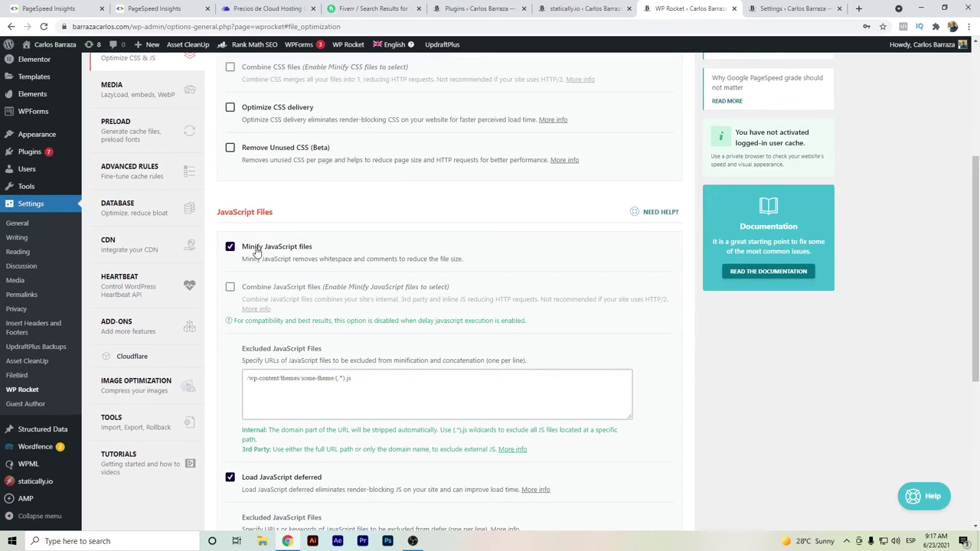
scroll(256, 252, "down", 5)
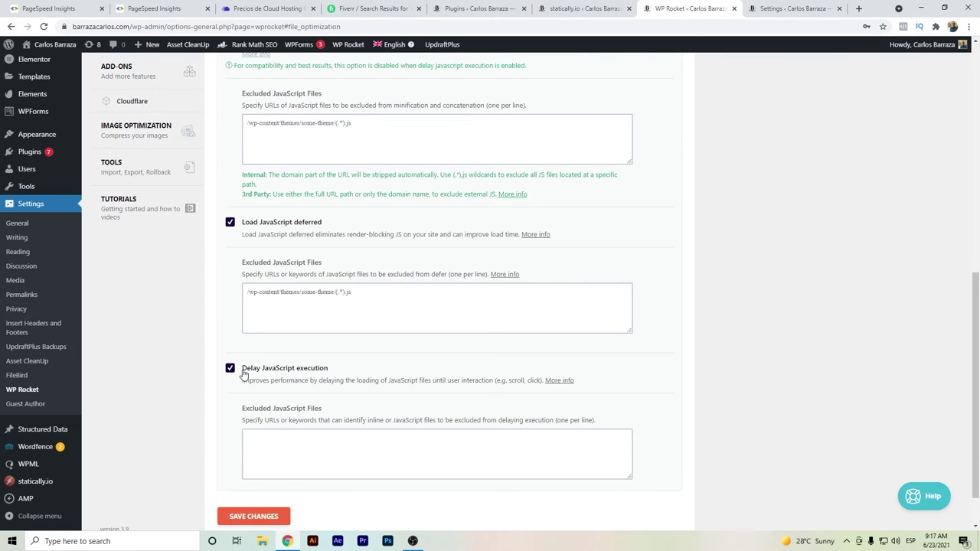
scroll(243, 374, "up", 4)
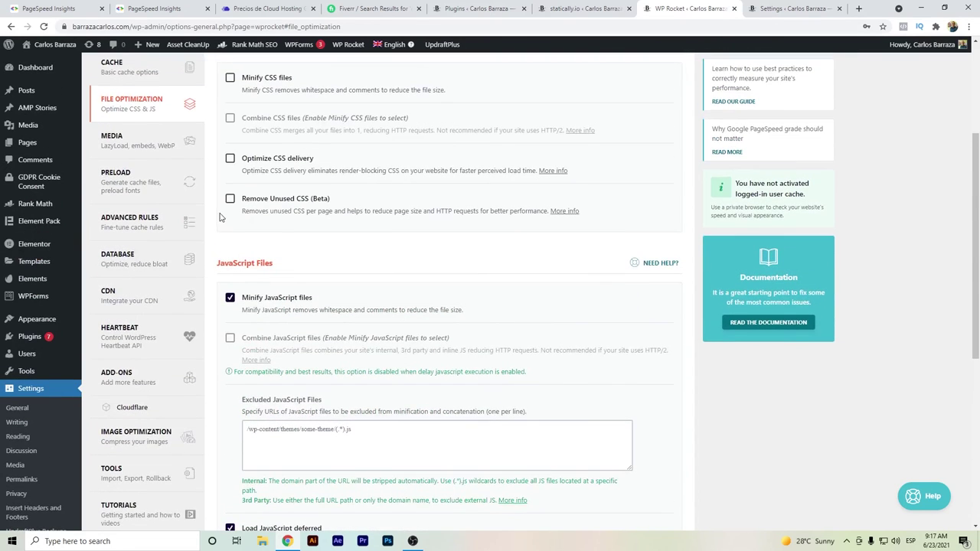
left_click(170, 152)
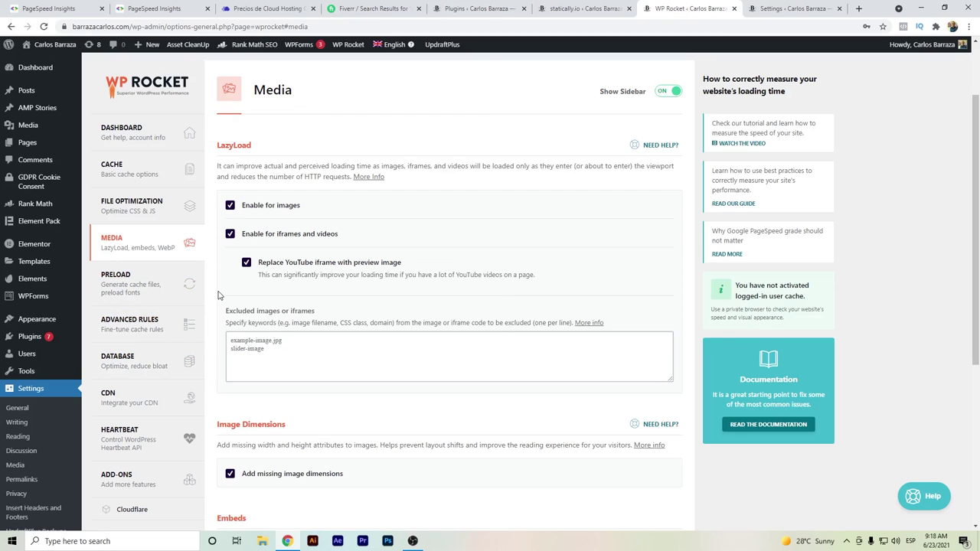
- Examine Asset CleanUp's Optimize CSS settings, covering minification, combining, inlining, deferring and dynamic CSS caching
left_click(773, 9)
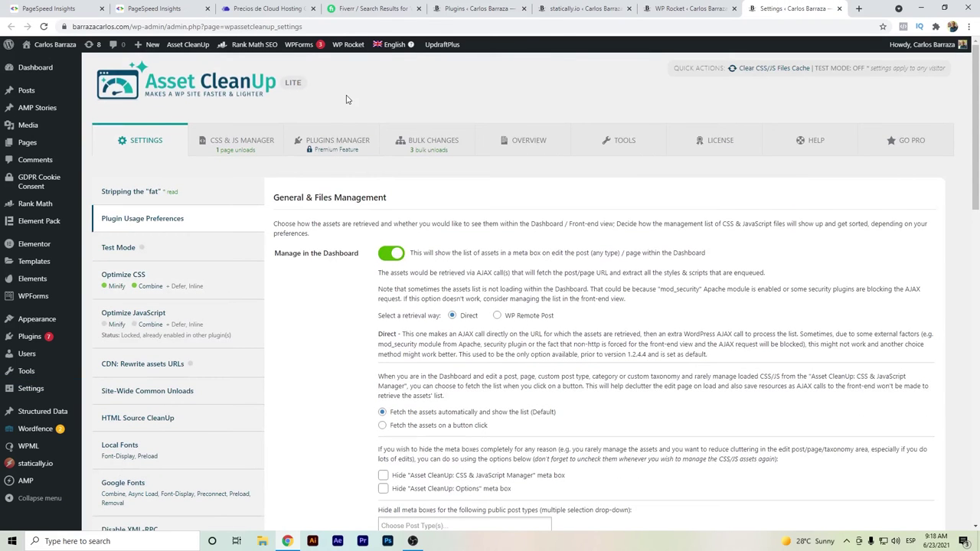
left_click(236, 290)
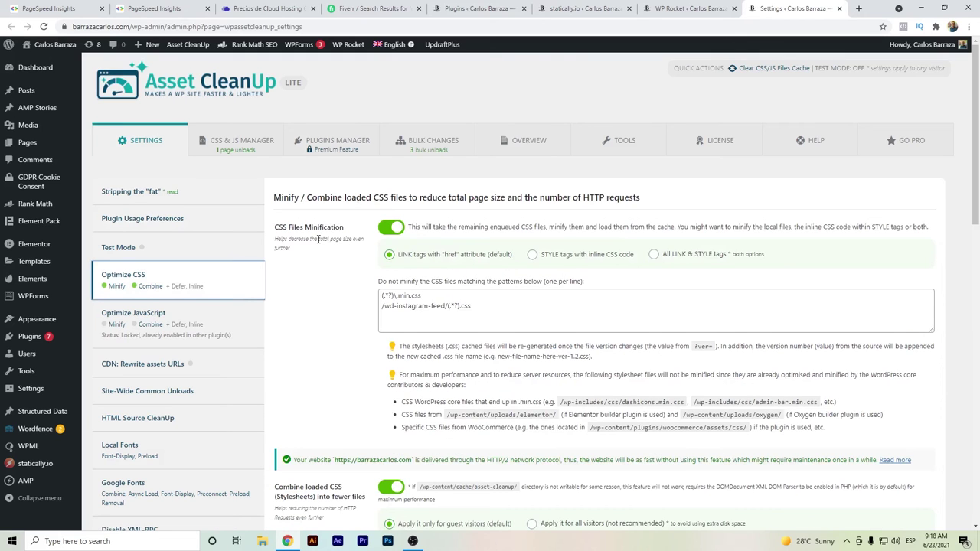
scroll(345, 253, "down", 3)
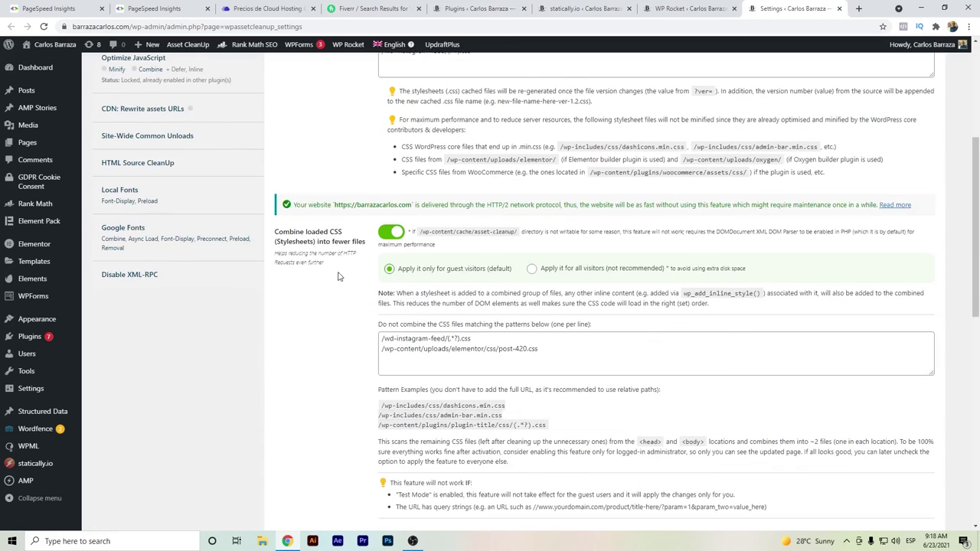
scroll(327, 244, "down", 4)
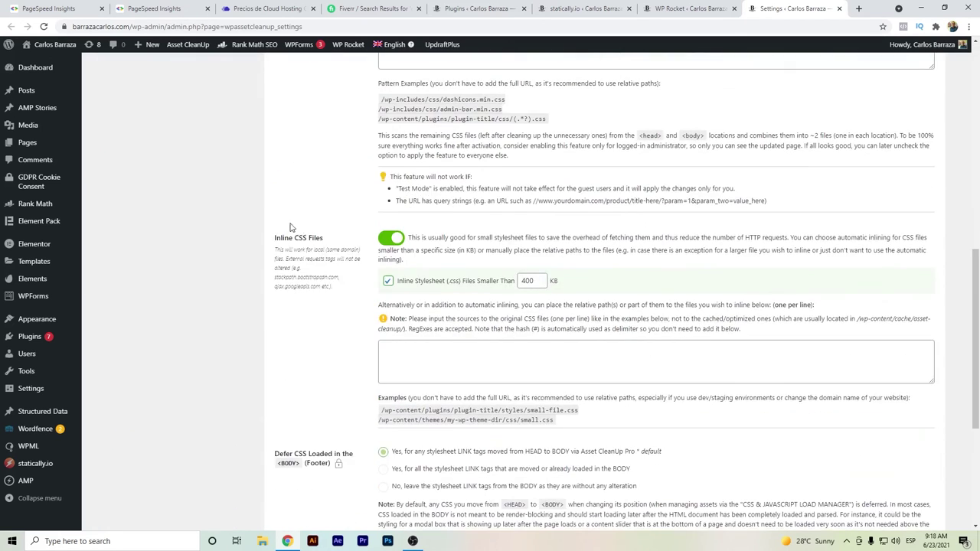
scroll(322, 240, "down", 3)
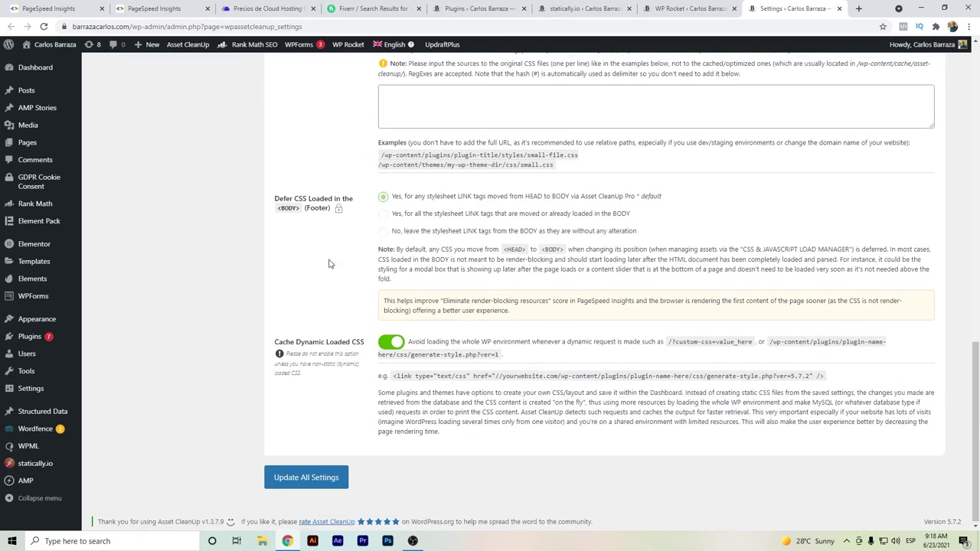
scroll(264, 333, "up", 5)
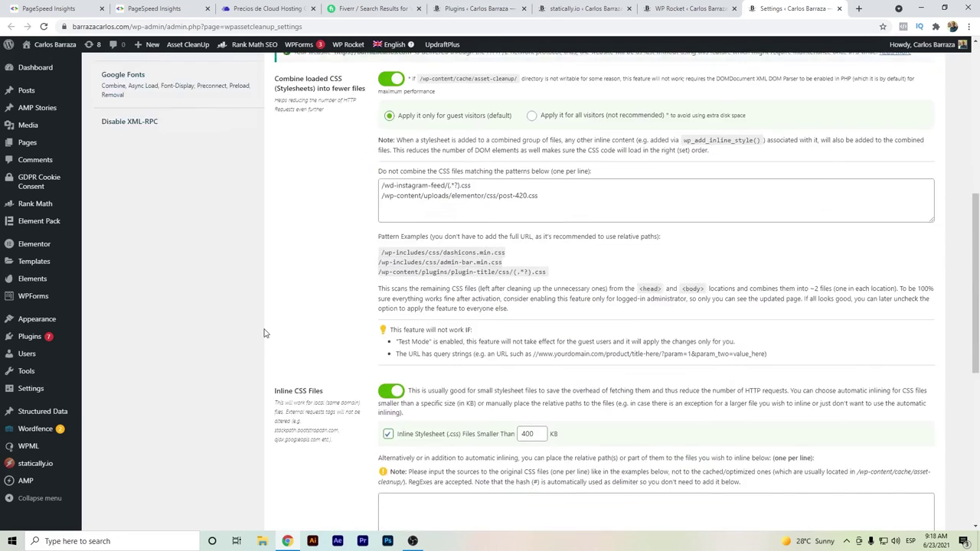
scroll(264, 333, "up", 5)
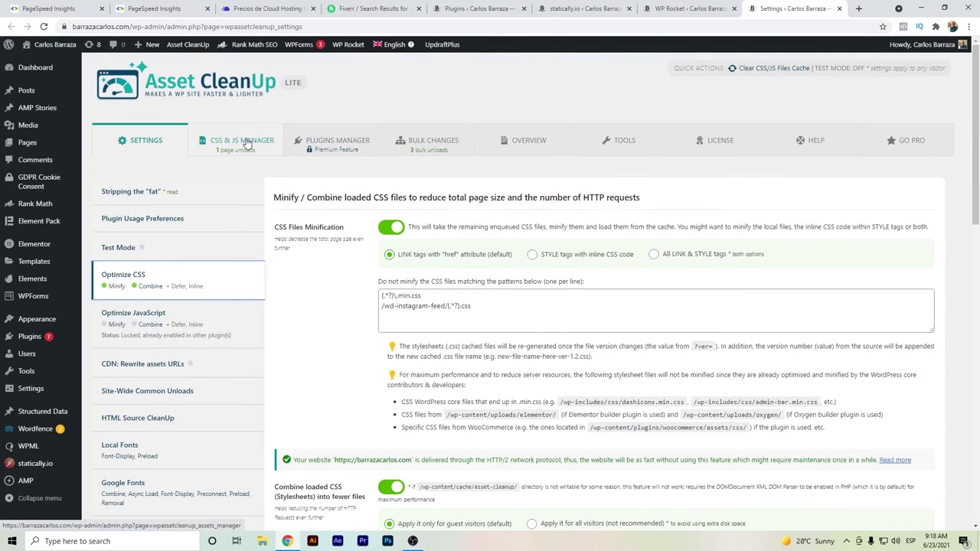
- Show the homepage's loaded assets in Asset CleanUp's CSS & JS Manager and review their unload options
left_click(246, 145)
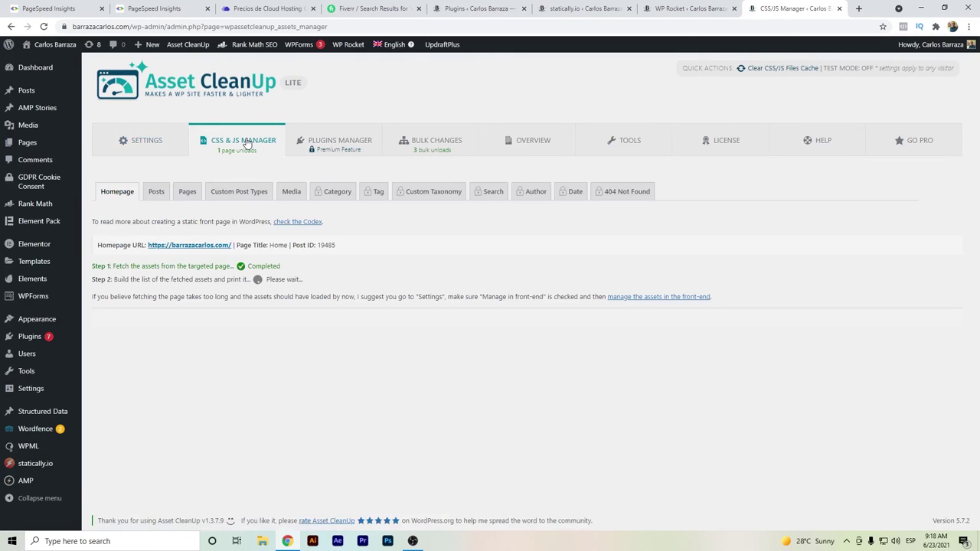
scroll(341, 332, "down", 1)
scroll(341, 332, "down", 3)
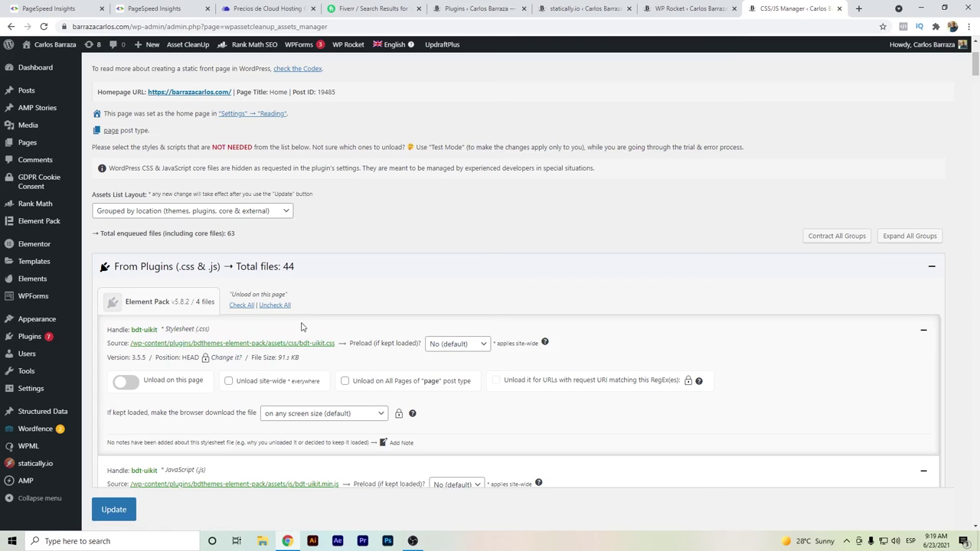
scroll(310, 322, "up", 2)
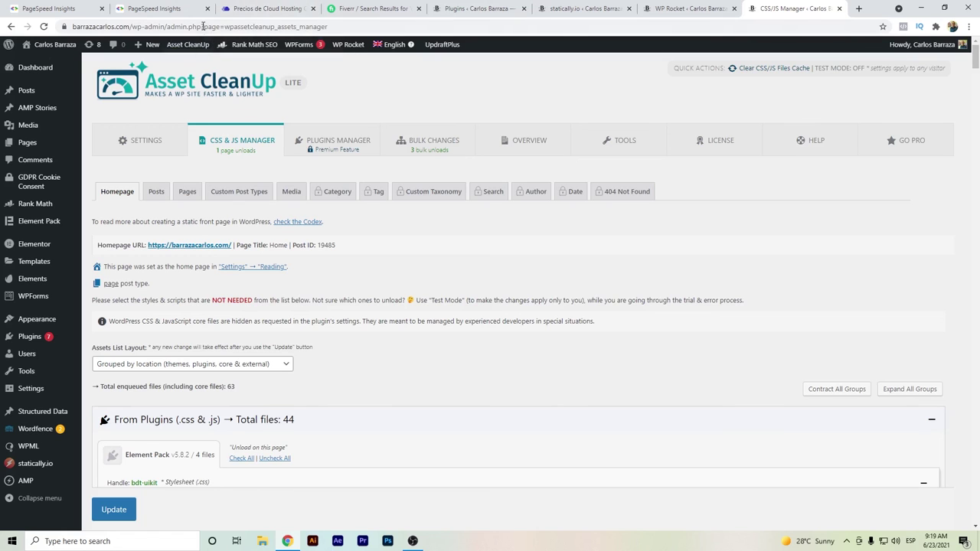
- Switch to the PageSpeed Insights report for the entrepreneurial-process-stages page and view its mobile and desktop results
left_click(120, 6)
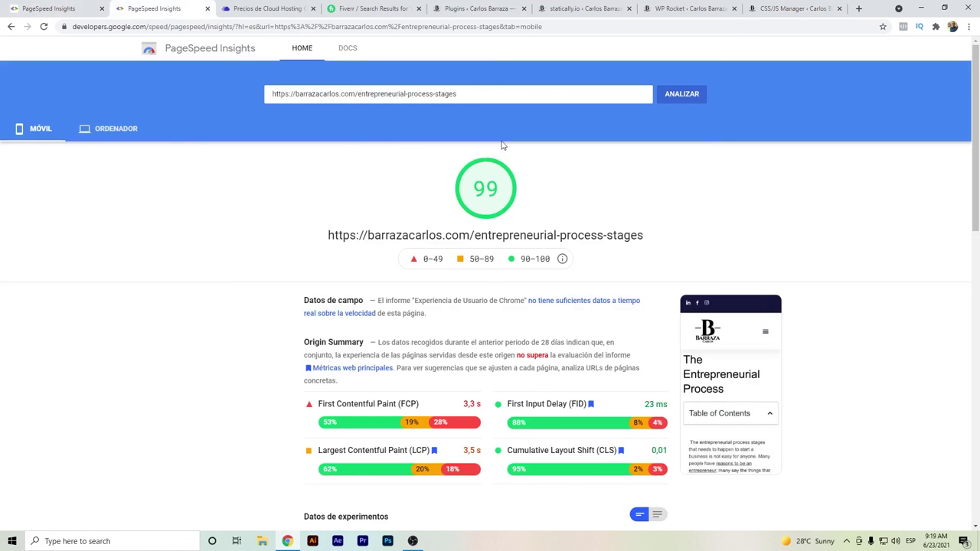
left_click(135, 128)
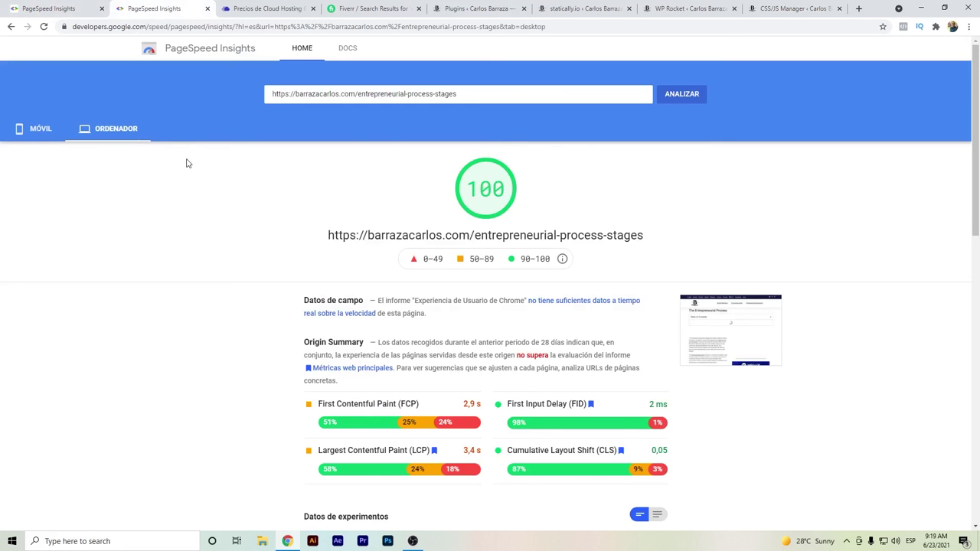